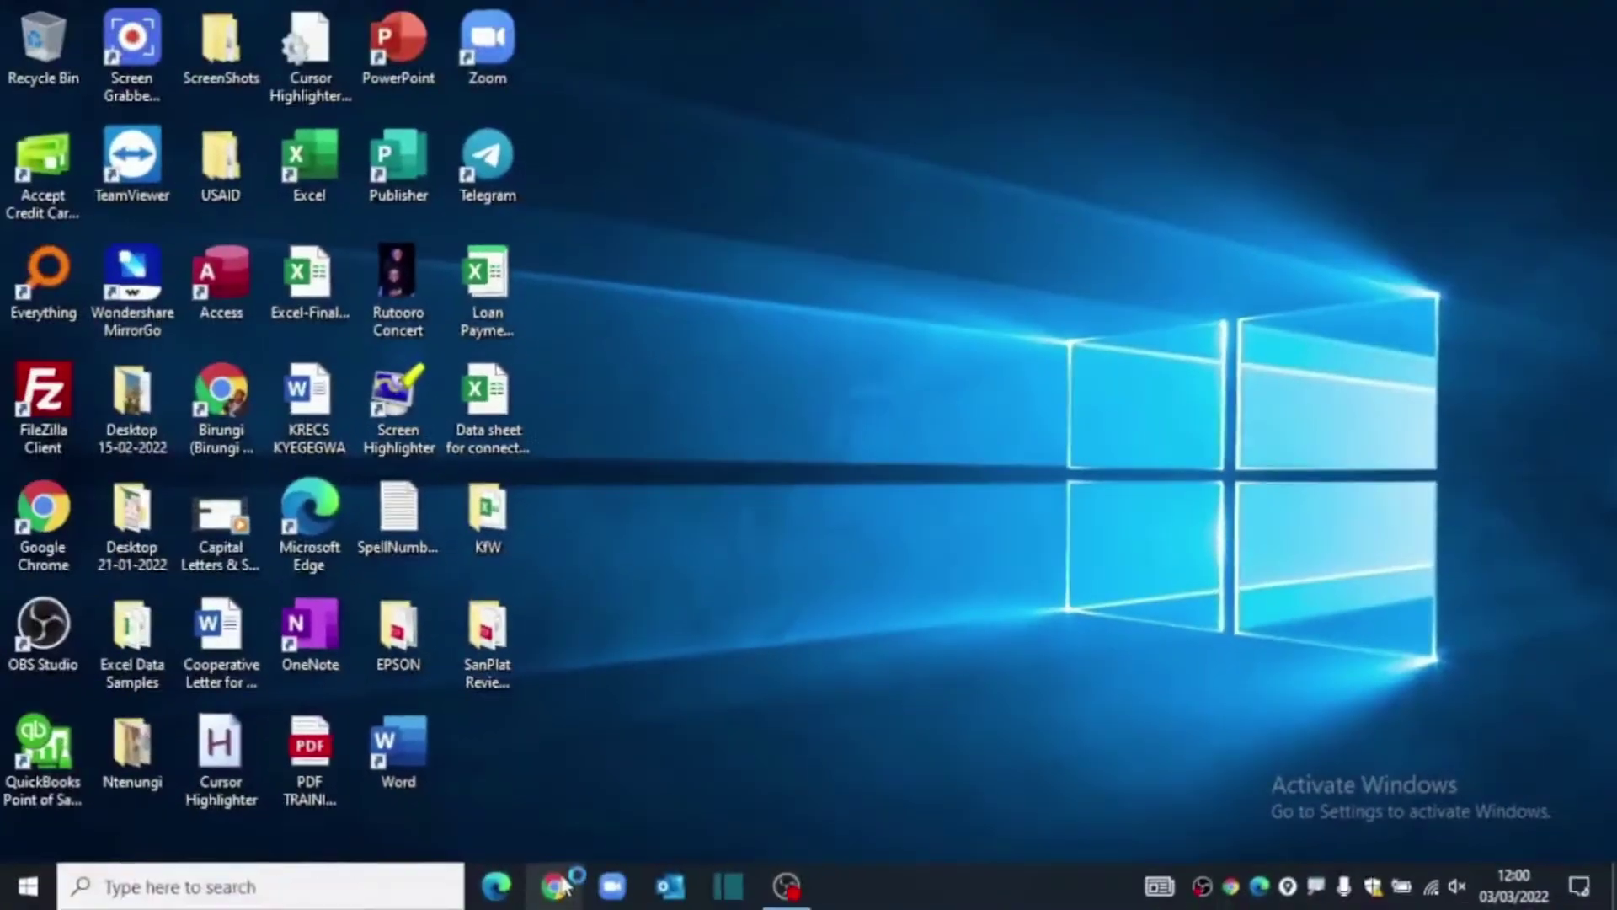
Step: Launch Chrome with the first profile and go to Google Drive from the apps grid
left_click(557, 889)
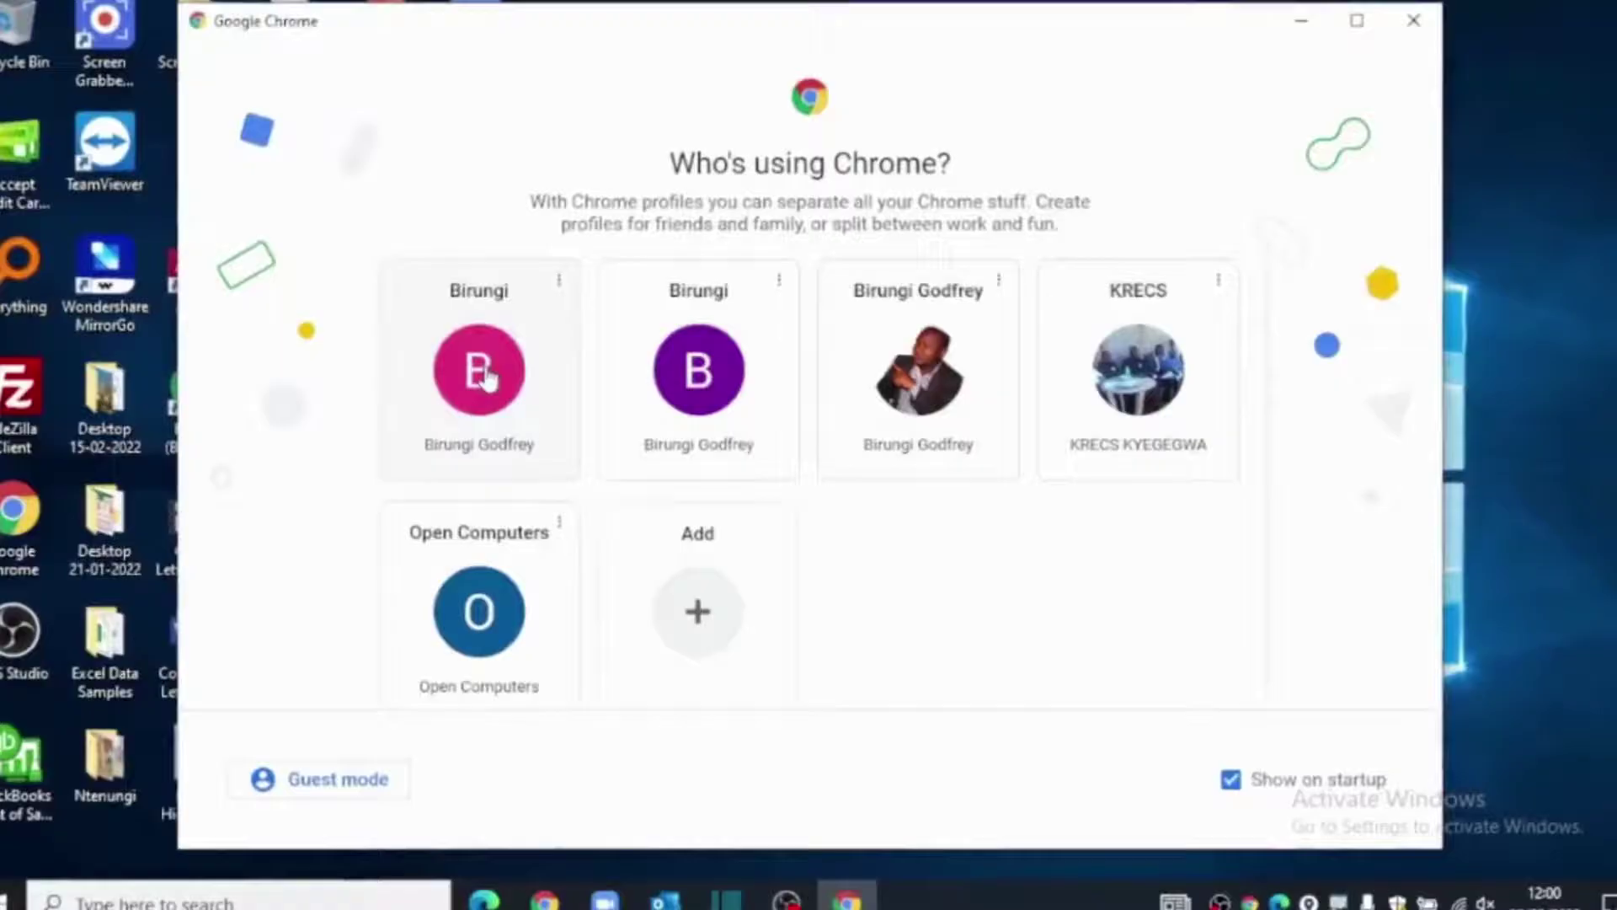
left_click(487, 375)
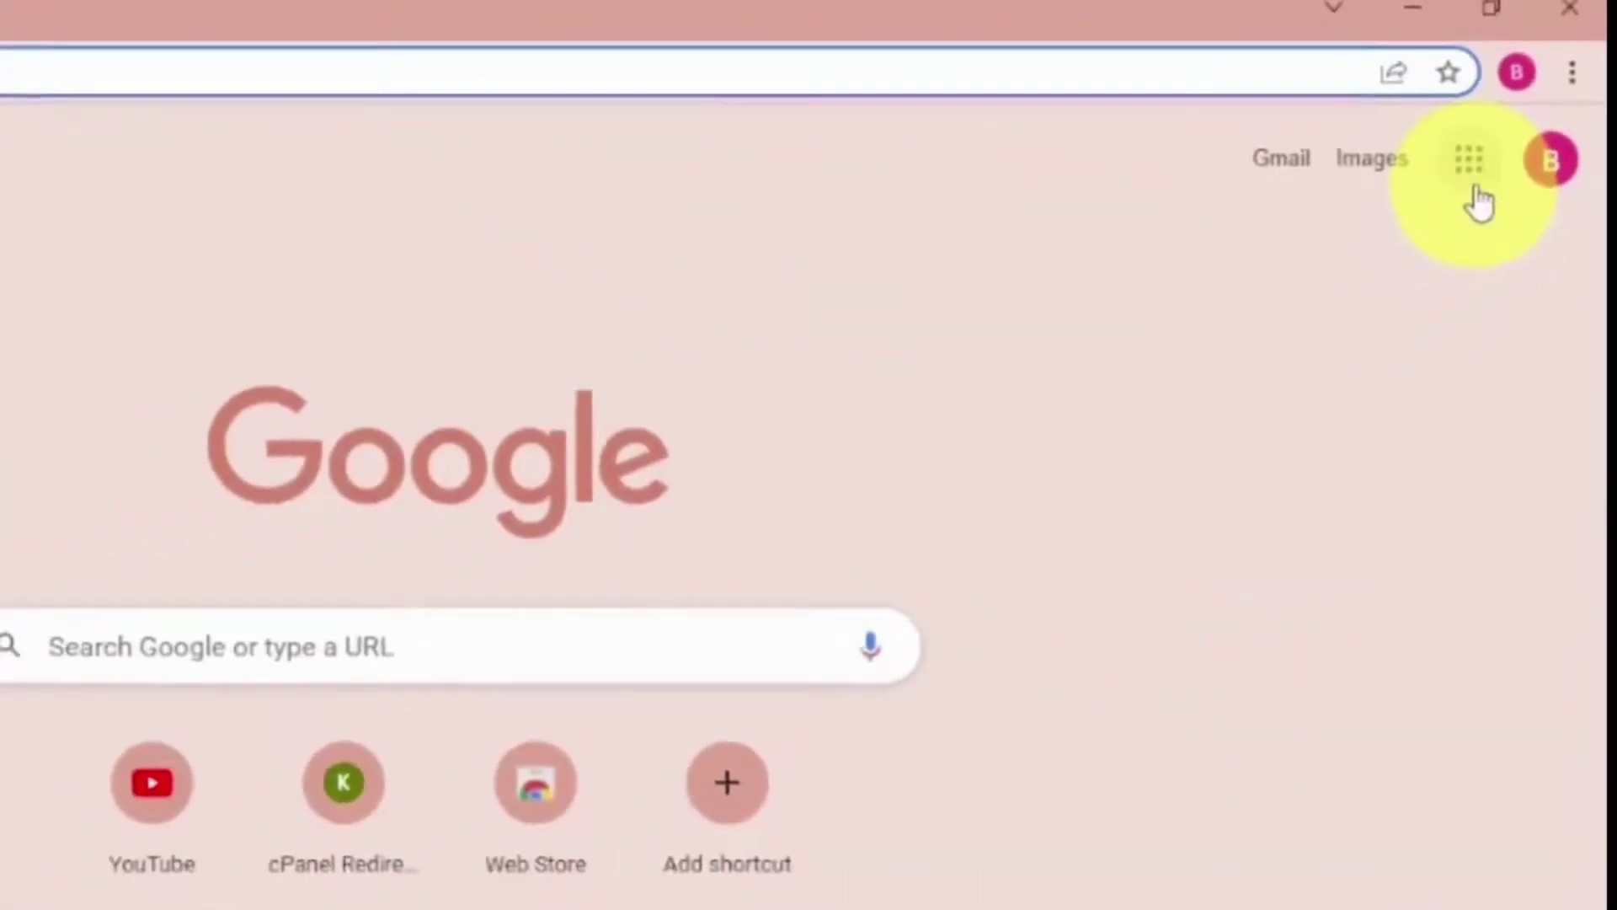
left_click(1584, 97)
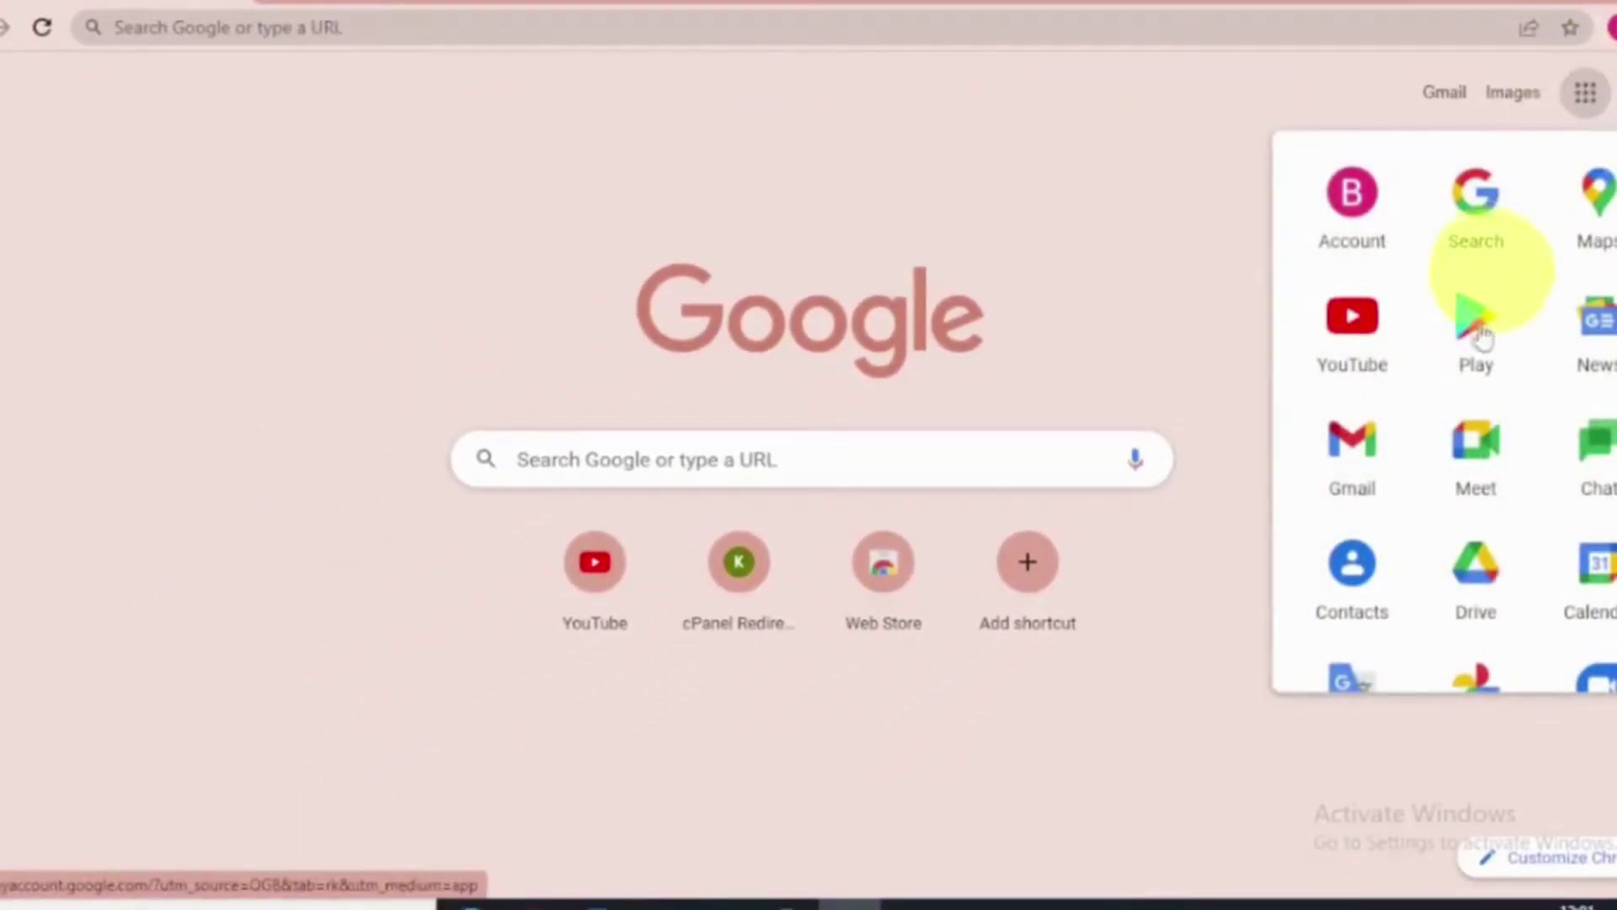
left_click(1473, 578)
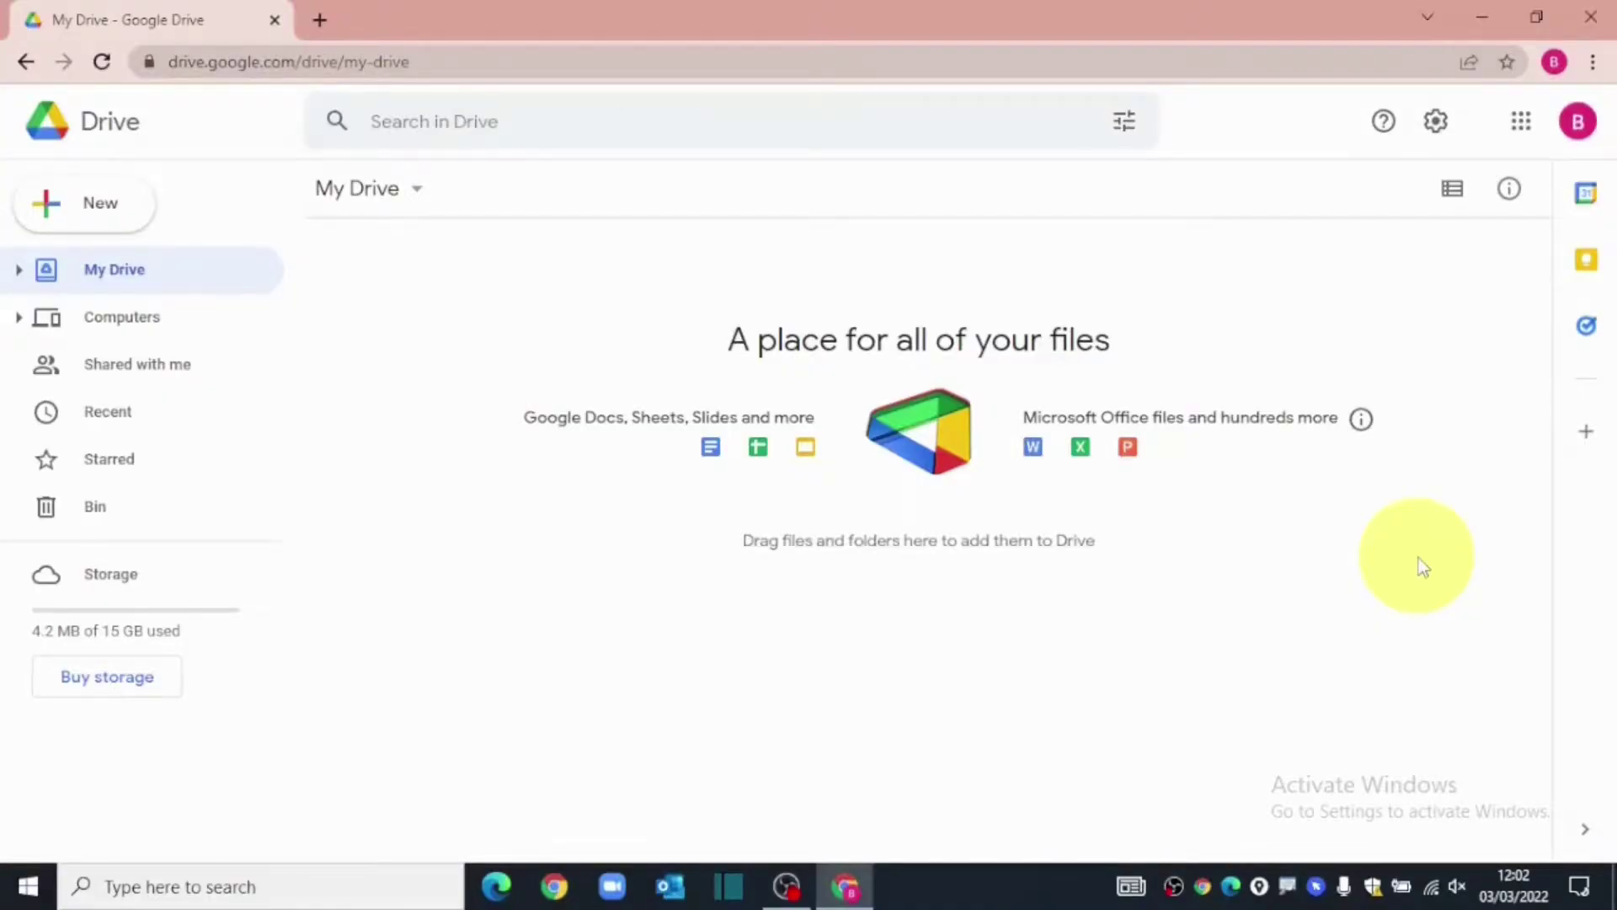
Step: Upload the Scan Test photo to My Drive and open Scan Test.jpg with Google Docs
left_click(104, 213)
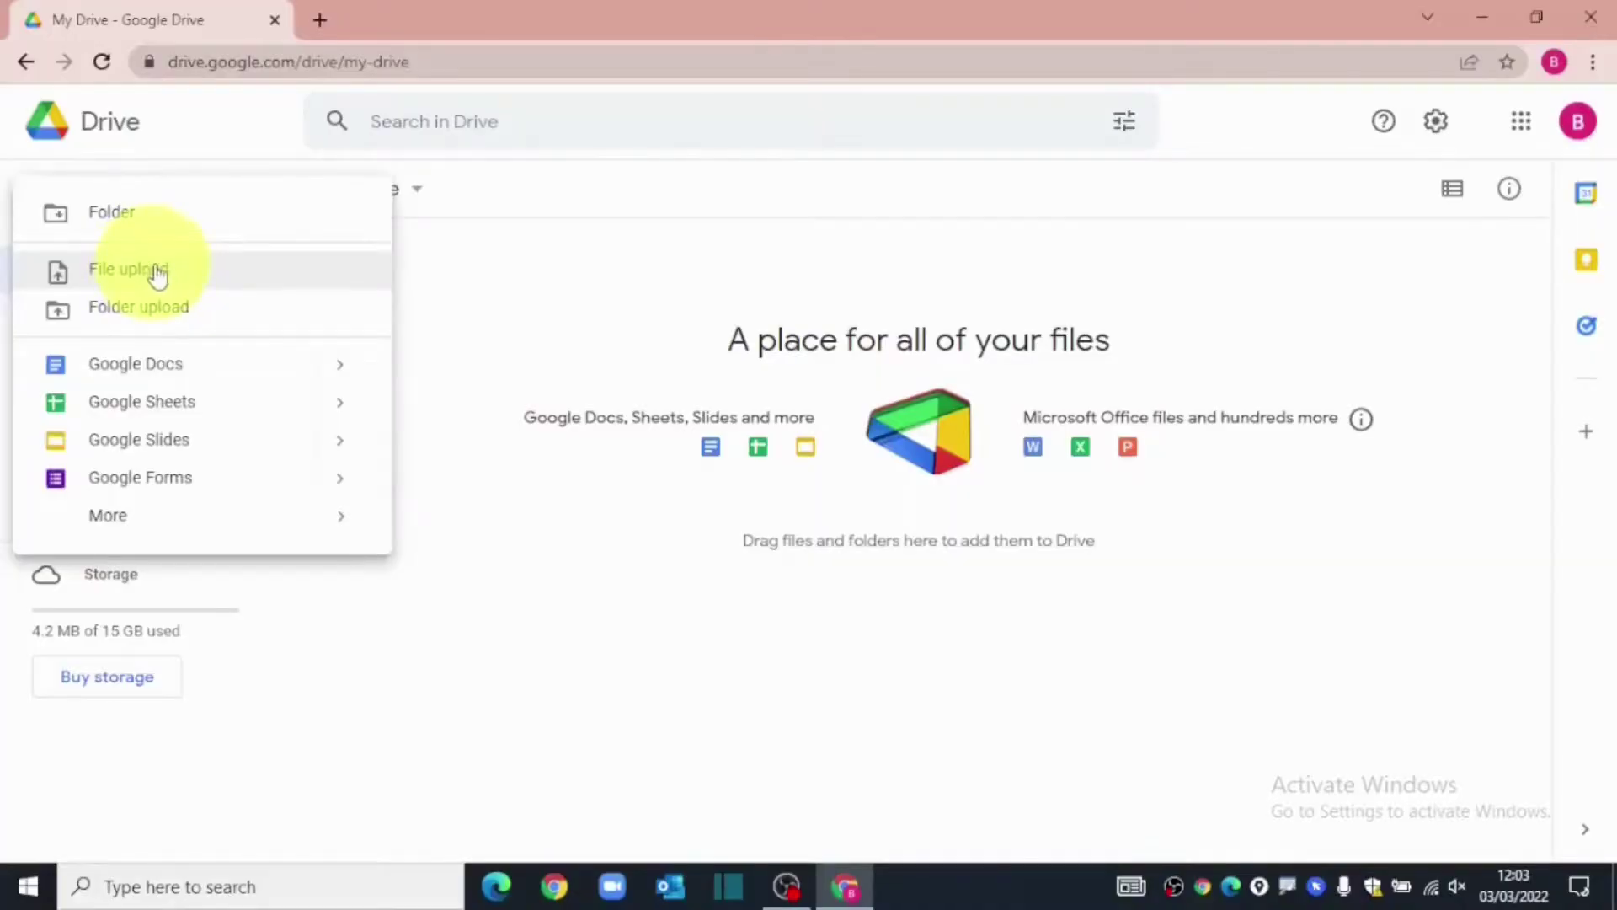
left_click(156, 273)
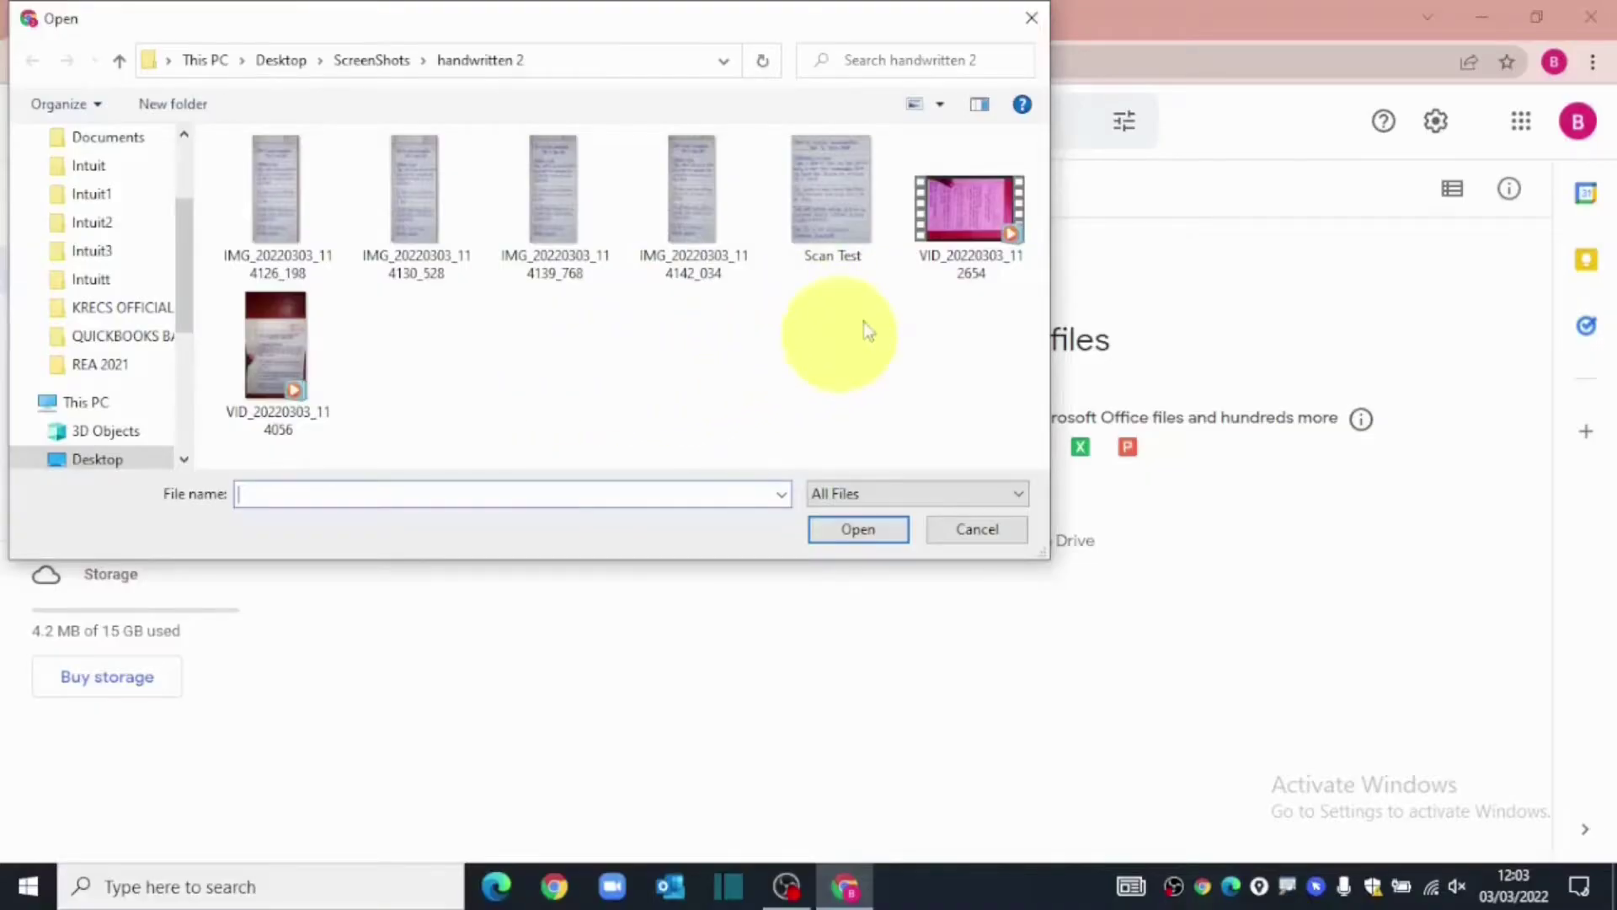
left_click(843, 218)
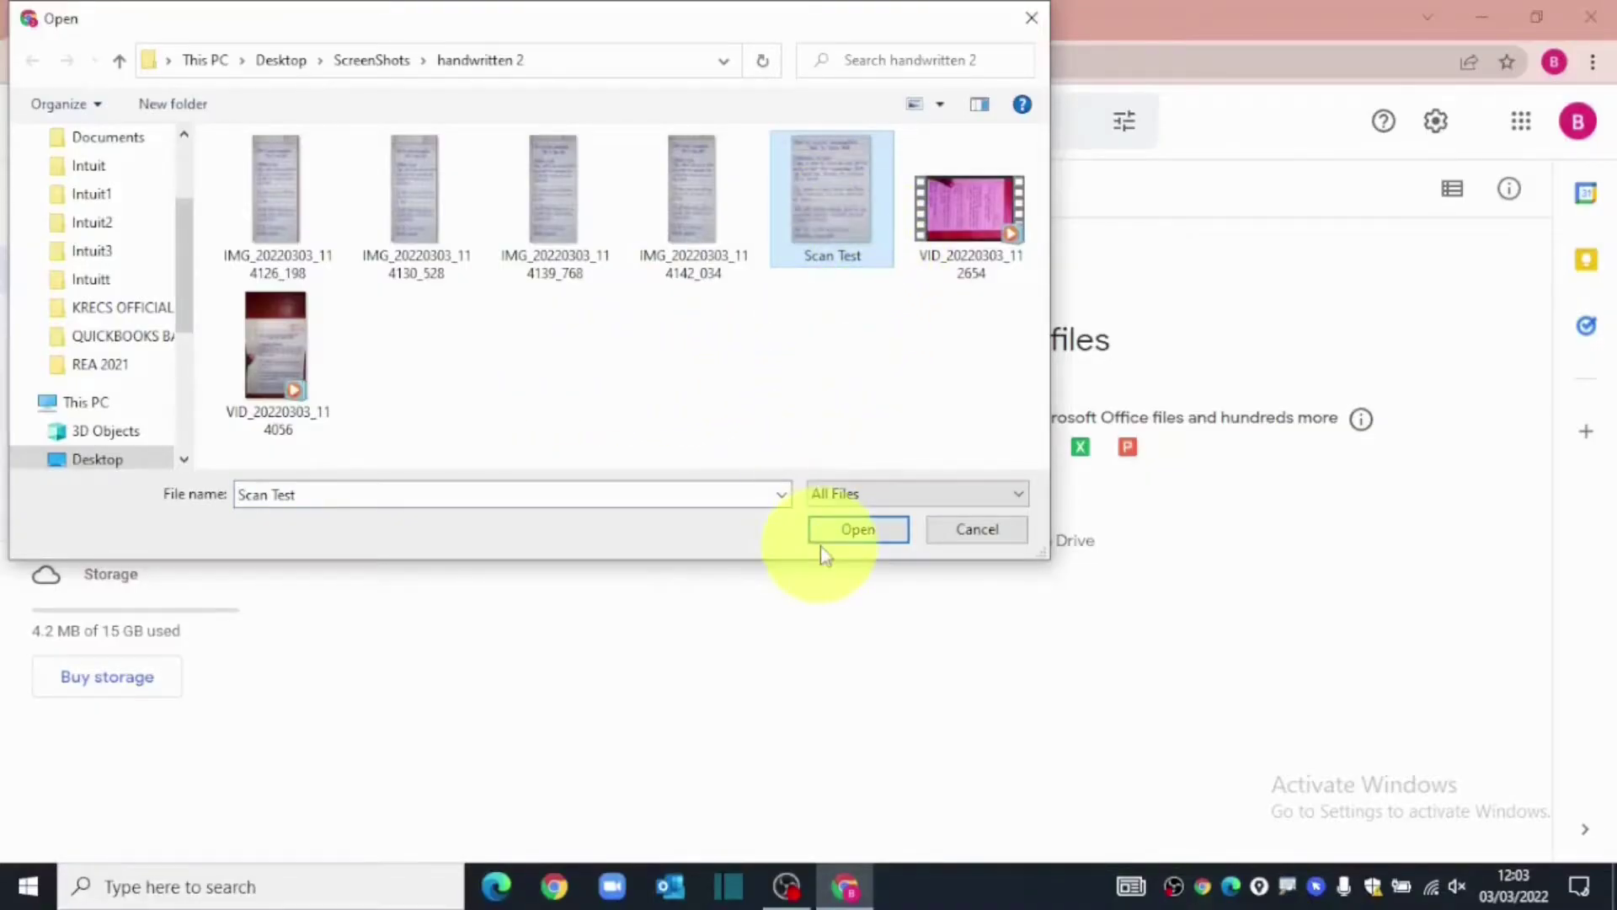
left_click(853, 536)
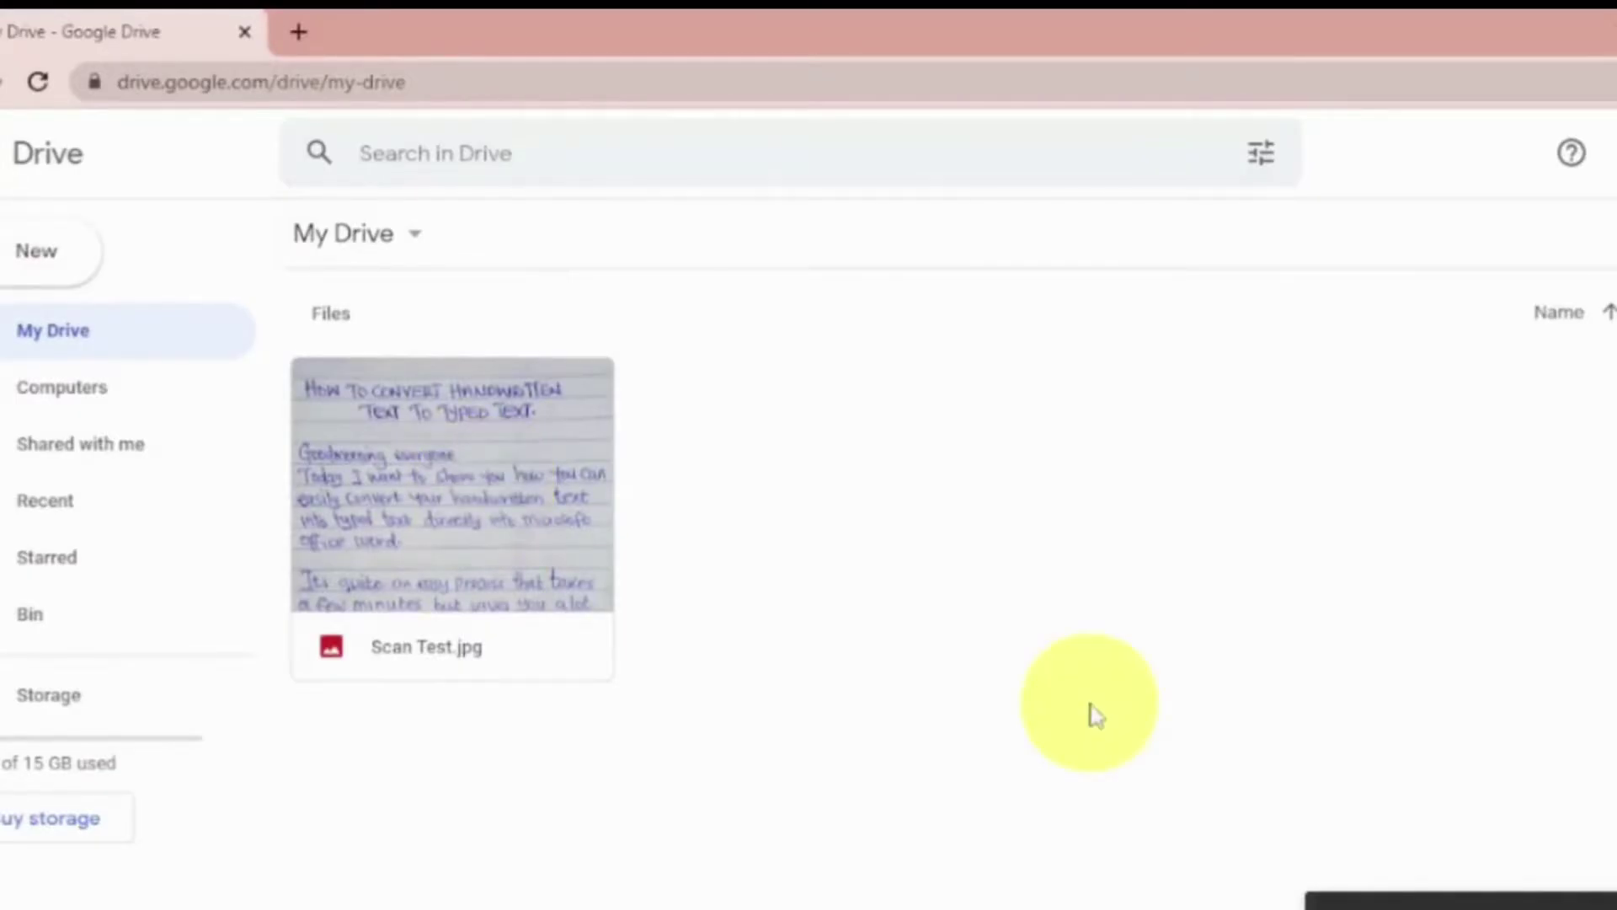
right_click(467, 452)
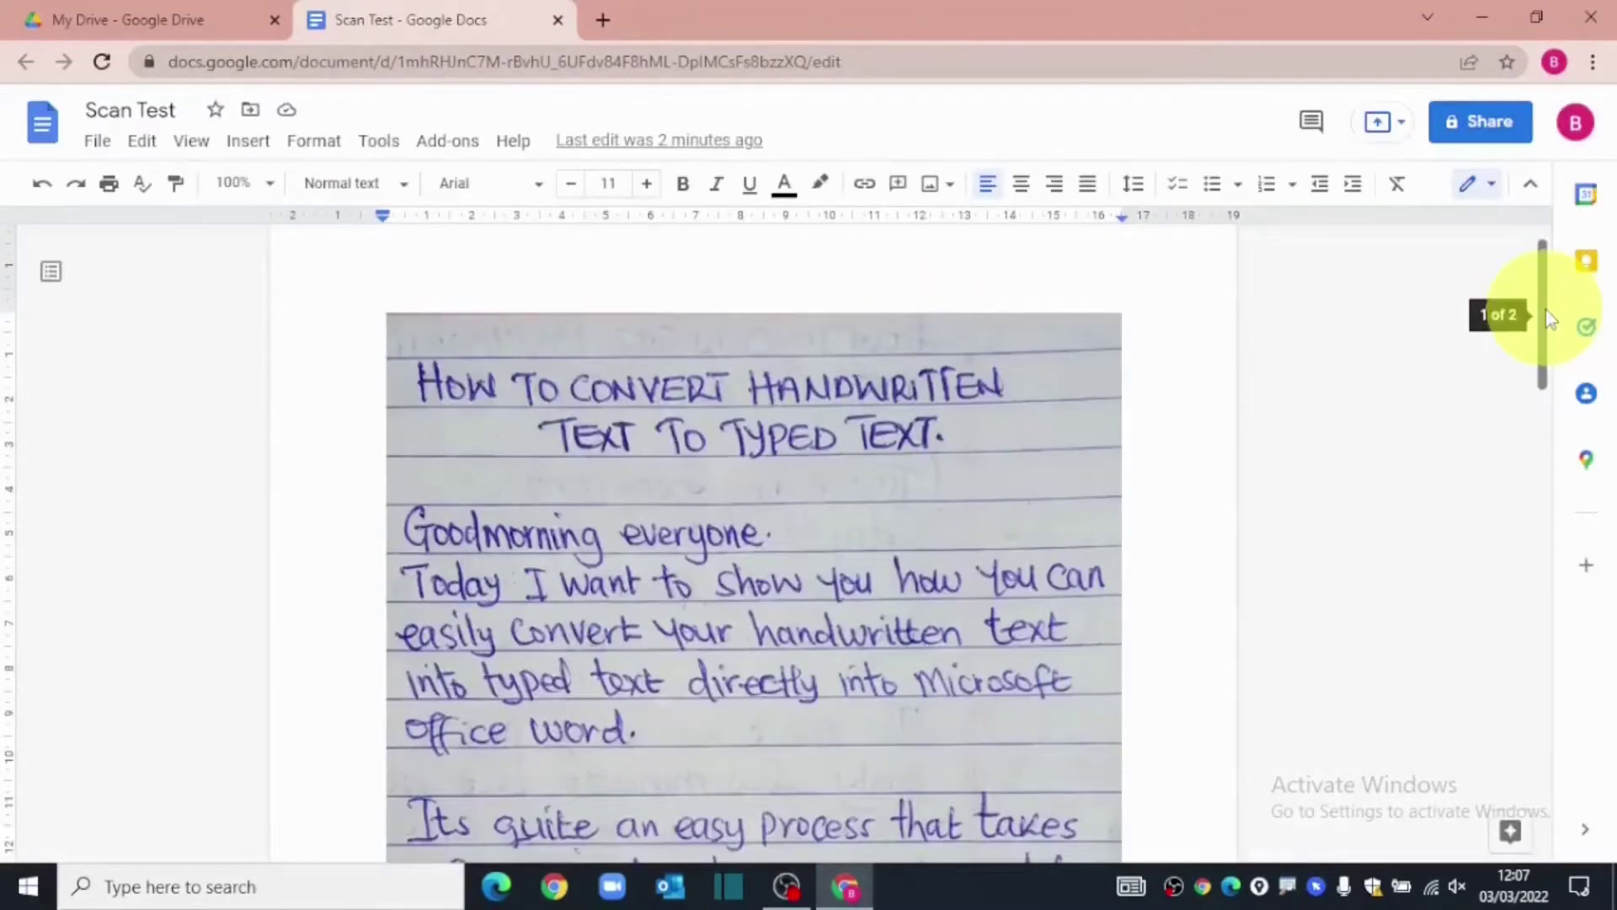
left_click_drag(1550, 321, 1540, 402)
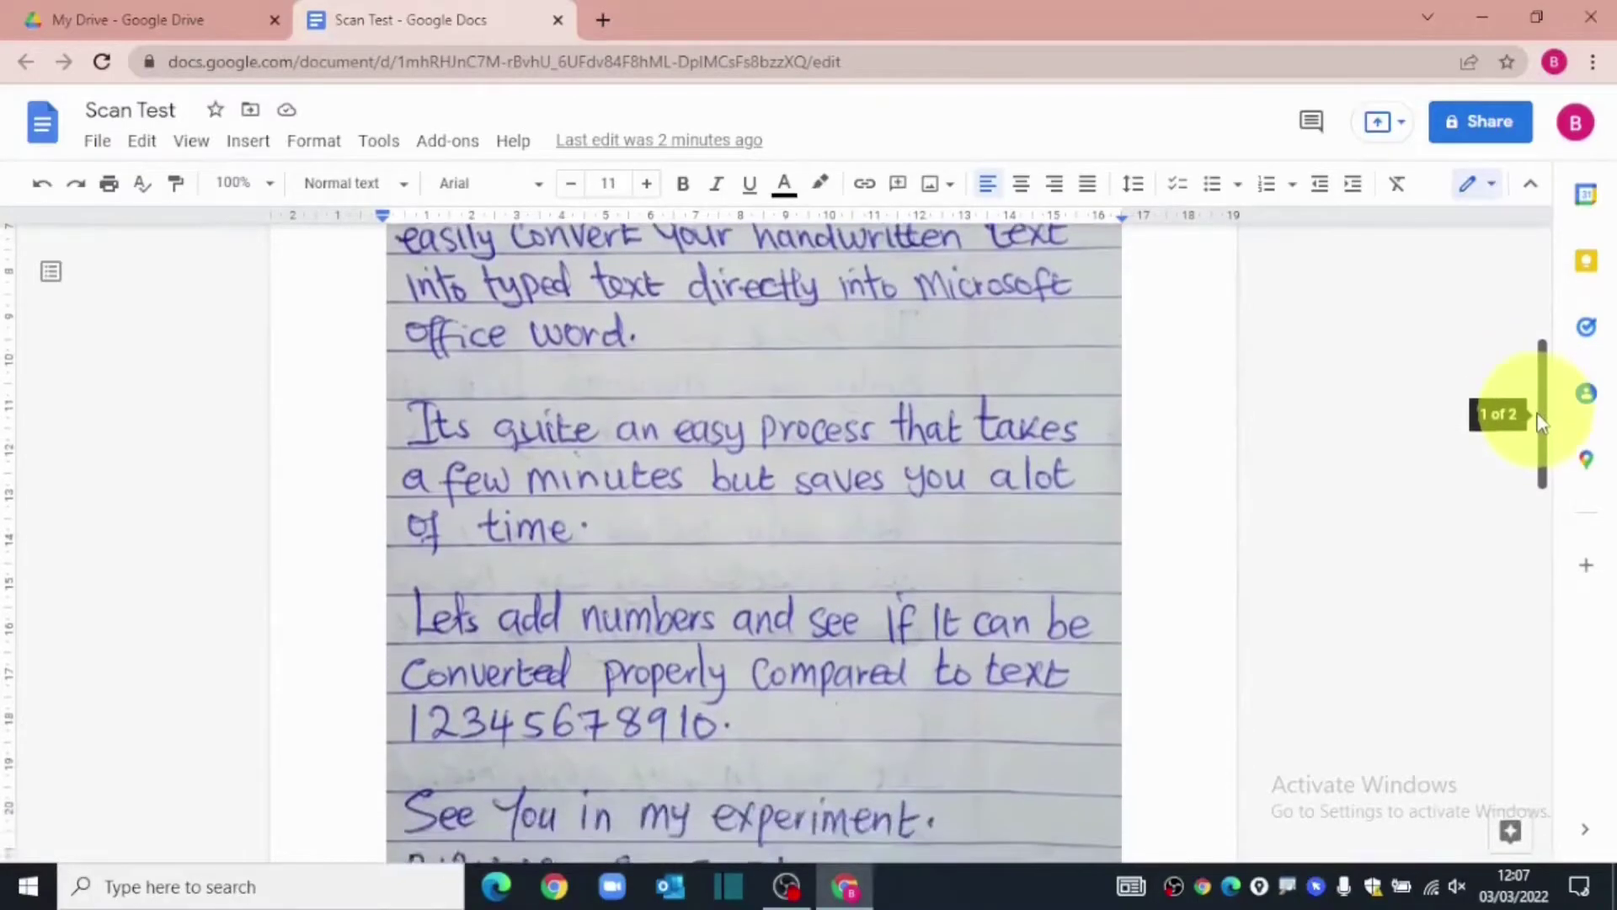
left_click_drag(1539, 402, 1534, 638)
Step: Set the recognised text on page two to the Normal text style
mouse_move(379, 290)
left_mouse_down()
mouse_move(746, 615)
mouse_move(776, 823)
left_mouse_up()
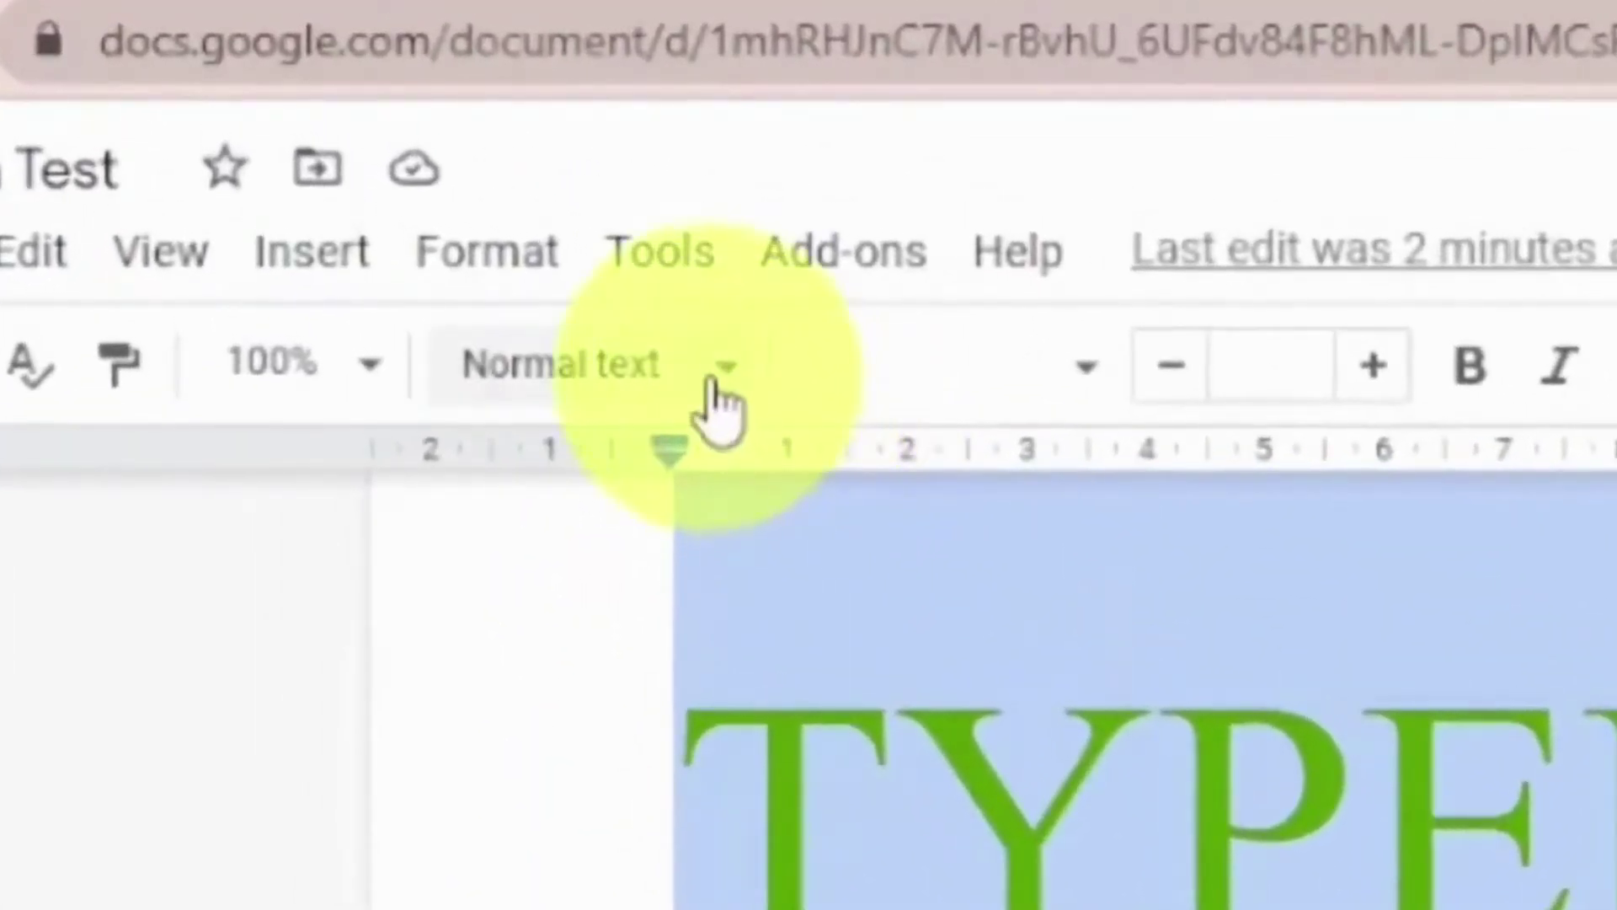
left_click(725, 366)
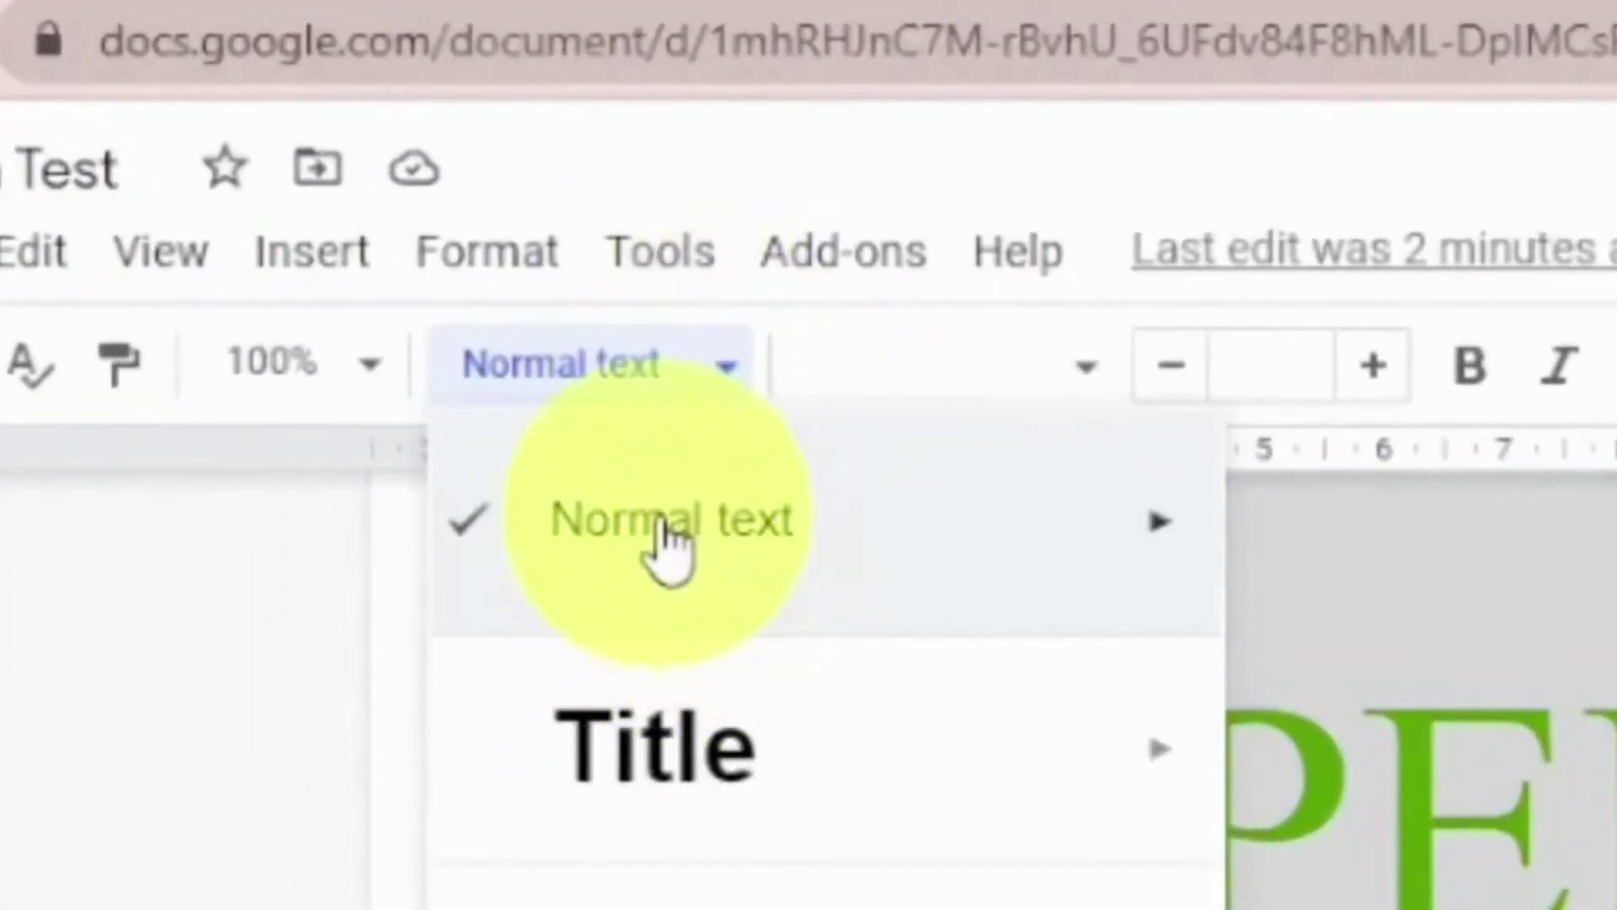
left_click(661, 546)
scroll(1539, 614, "up", 3)
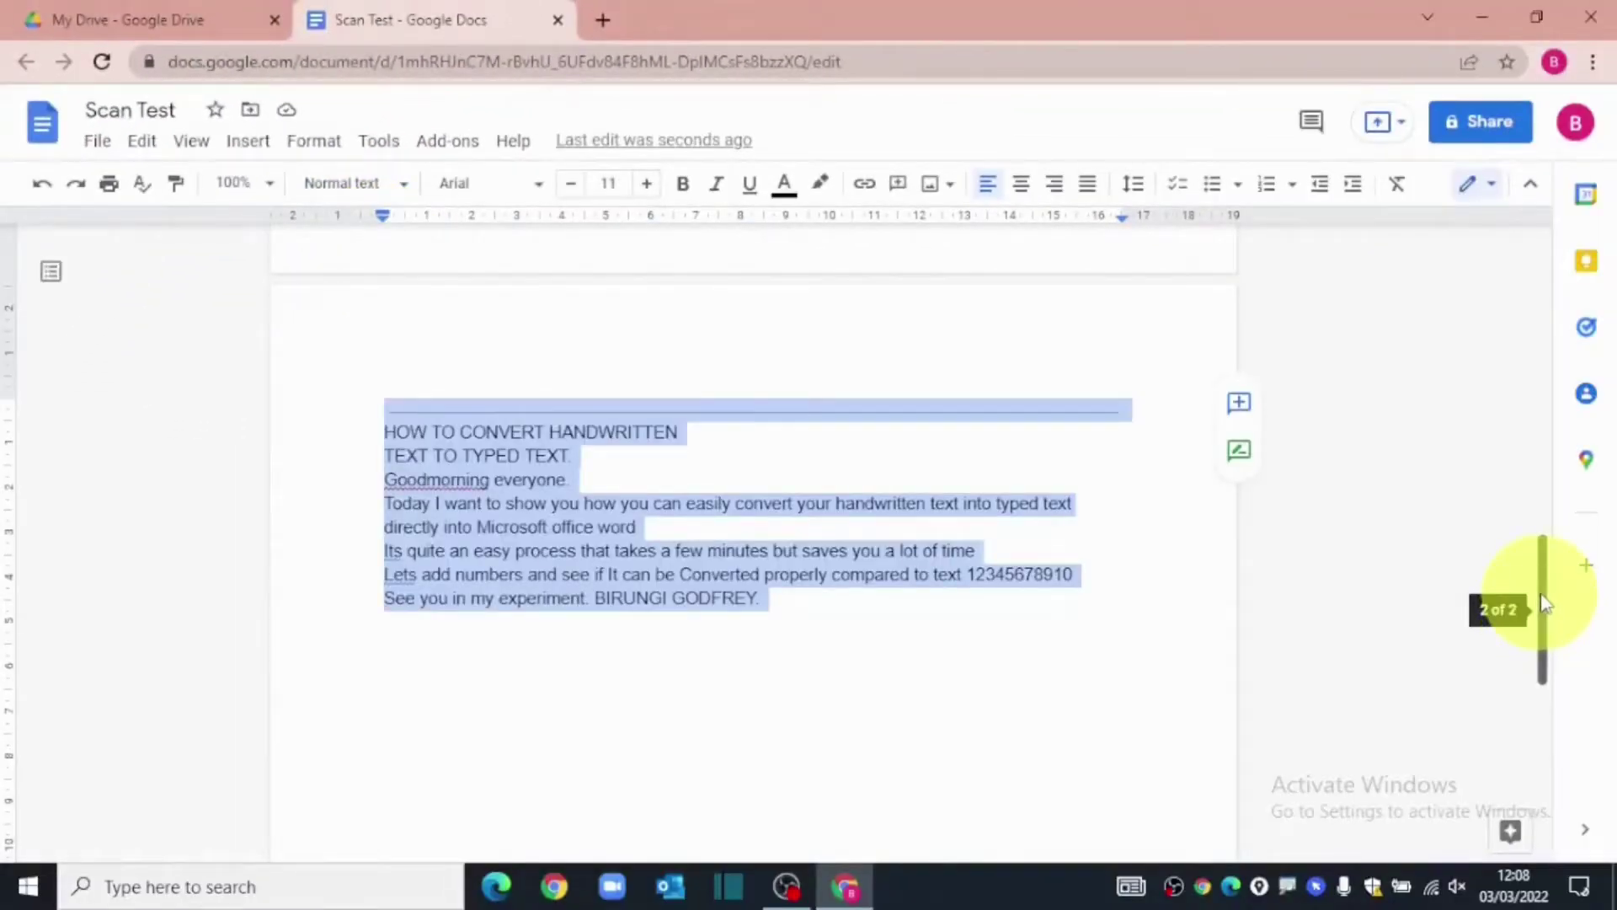
mouse_move(1543, 608)
left_mouse_down()
mouse_move(1541, 642)
mouse_move(1537, 619)
left_mouse_up()
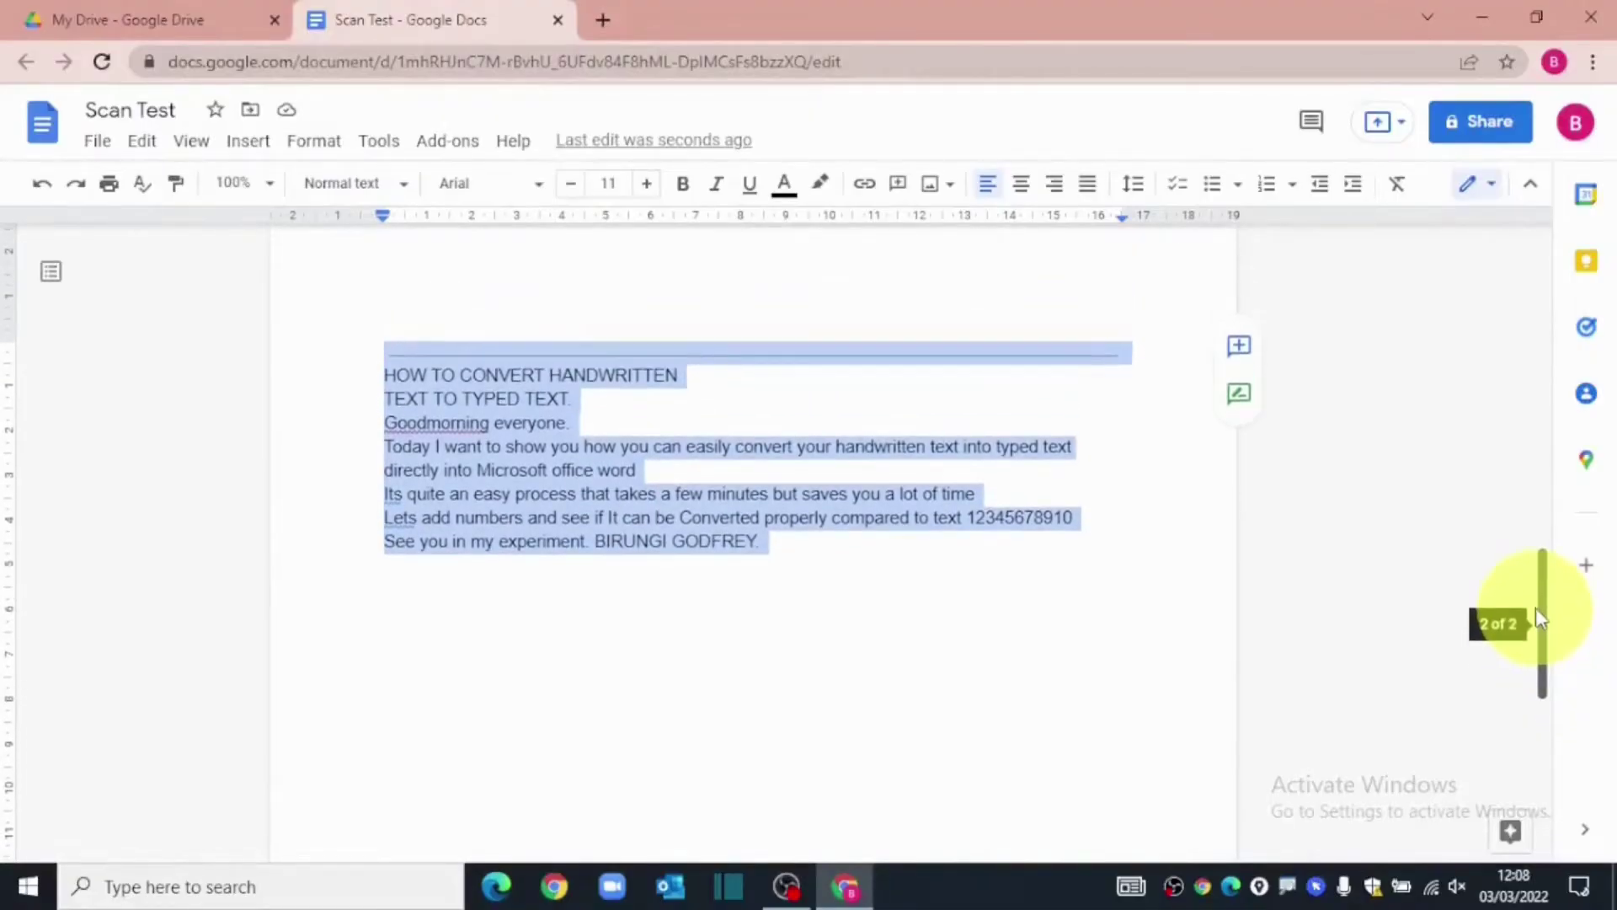
Step: Add a blank line after the heading, paste the text, and delete the handwritten page image
left_click(598, 402)
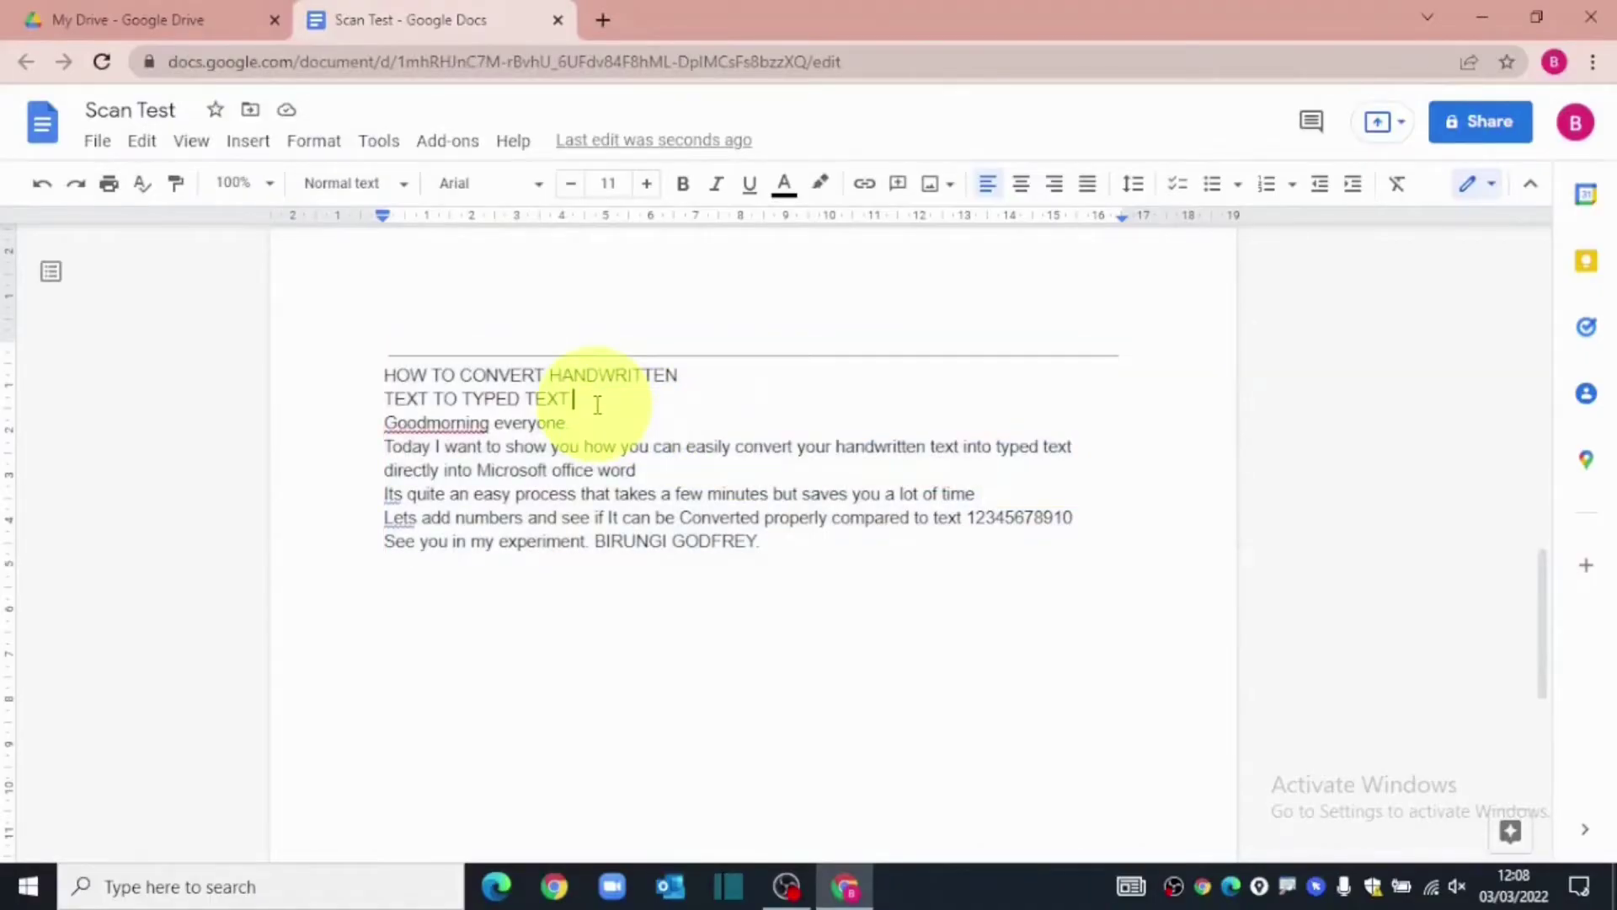
key("Return")
key("ctrl+v")
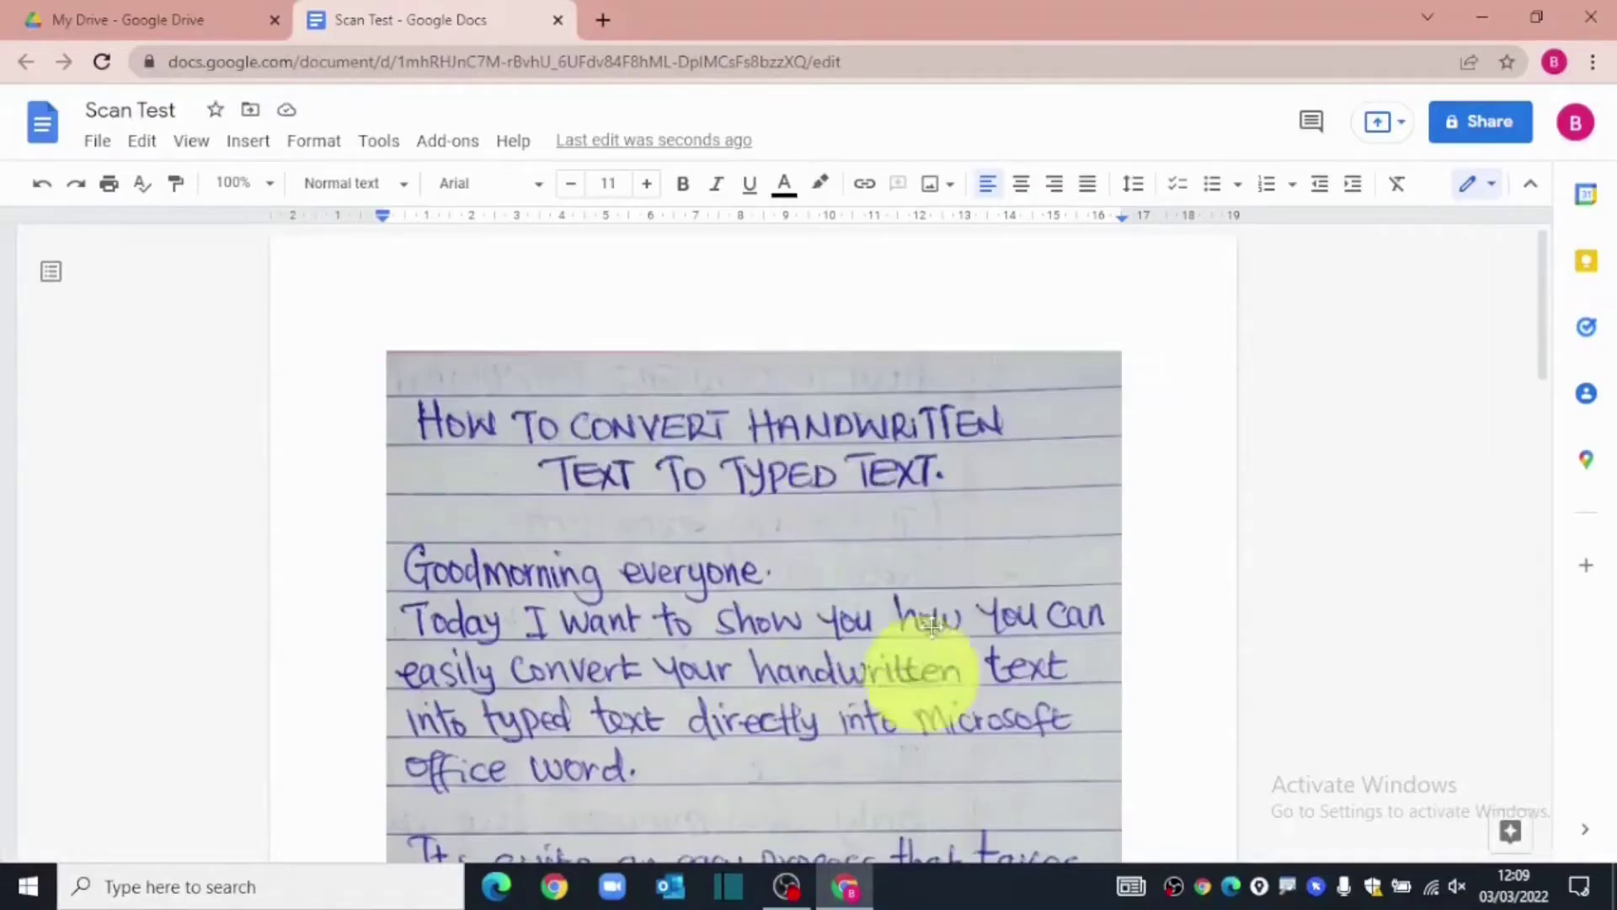
left_click(807, 496)
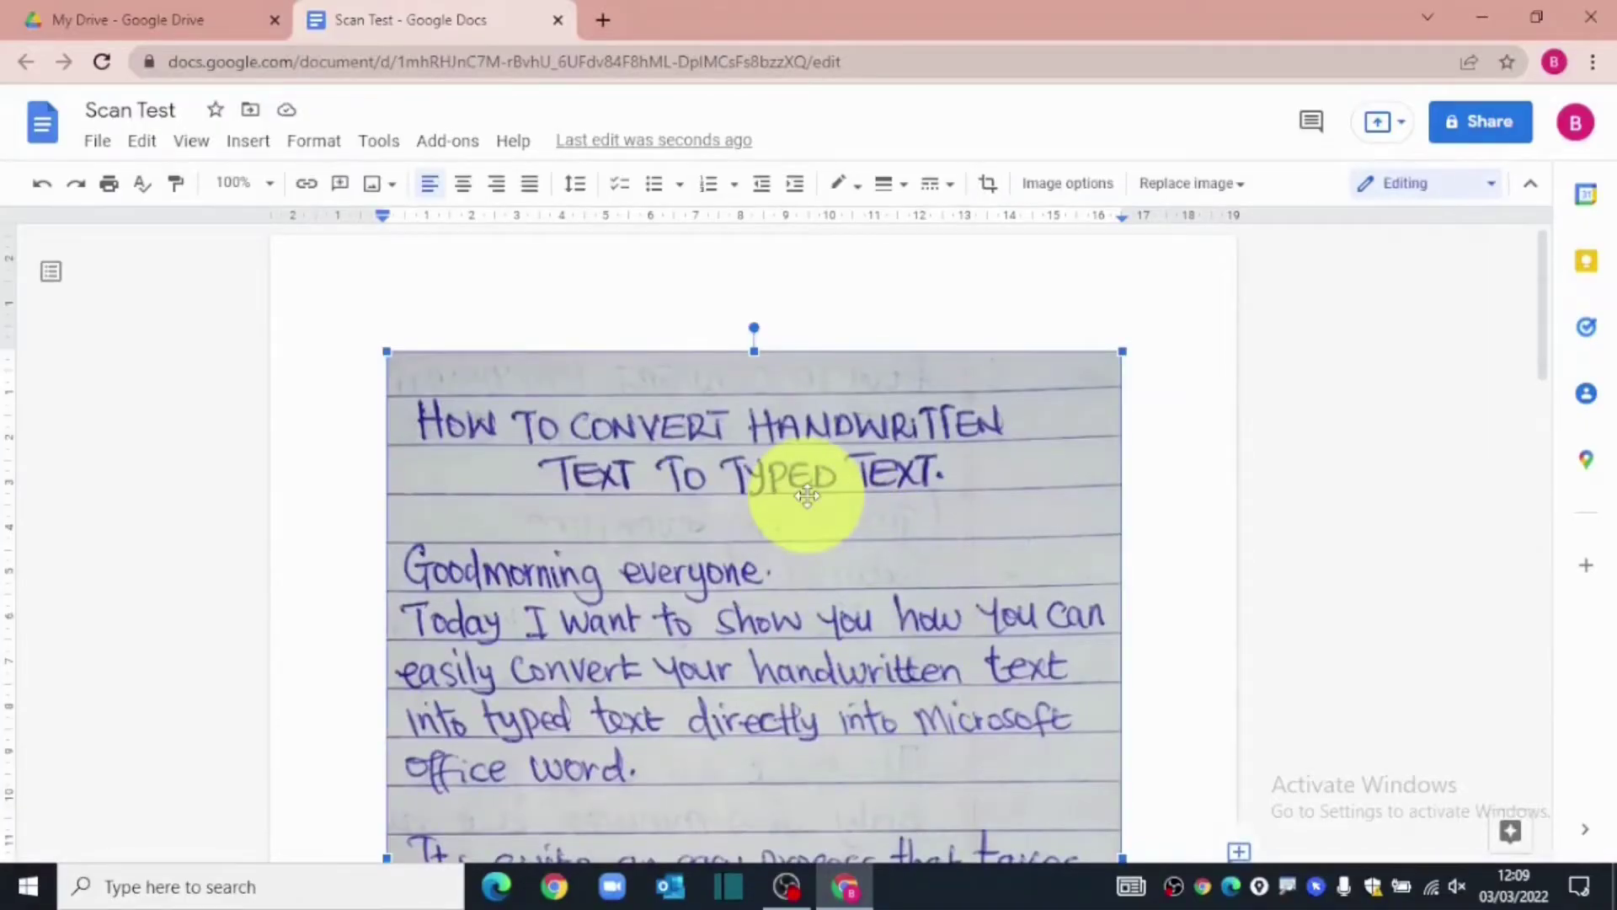
key("Delete")
left_click_drag(1545, 523, 1551, 356)
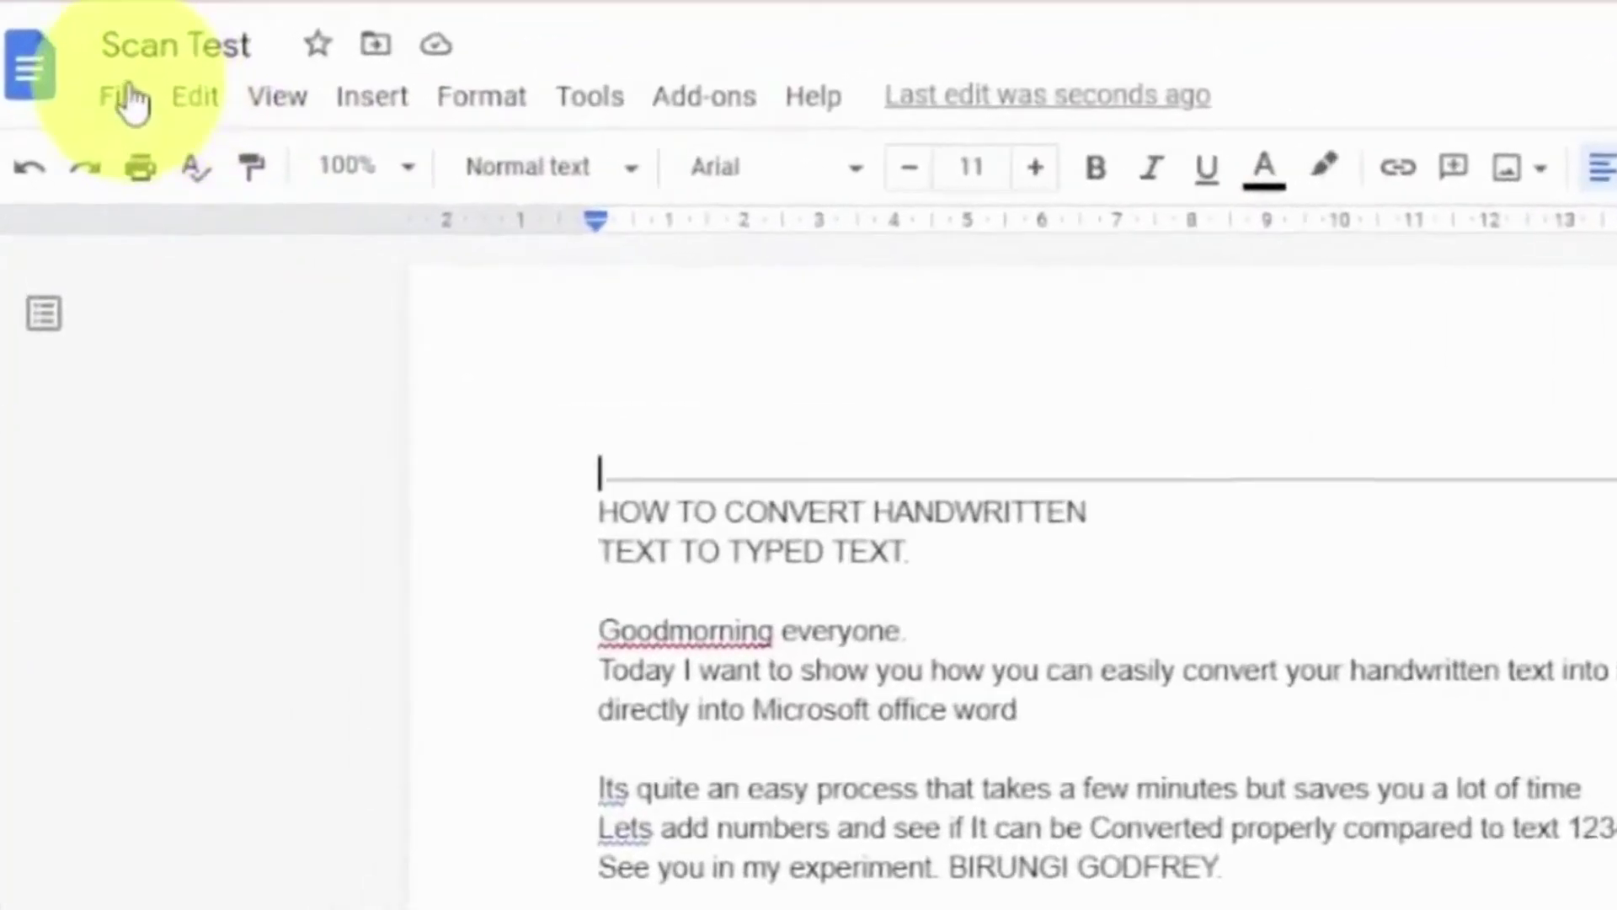
Step: Download the document as Scan Test.docx in Microsoft Word (.docx) format
left_click(130, 102)
mouse_move(219, 539)
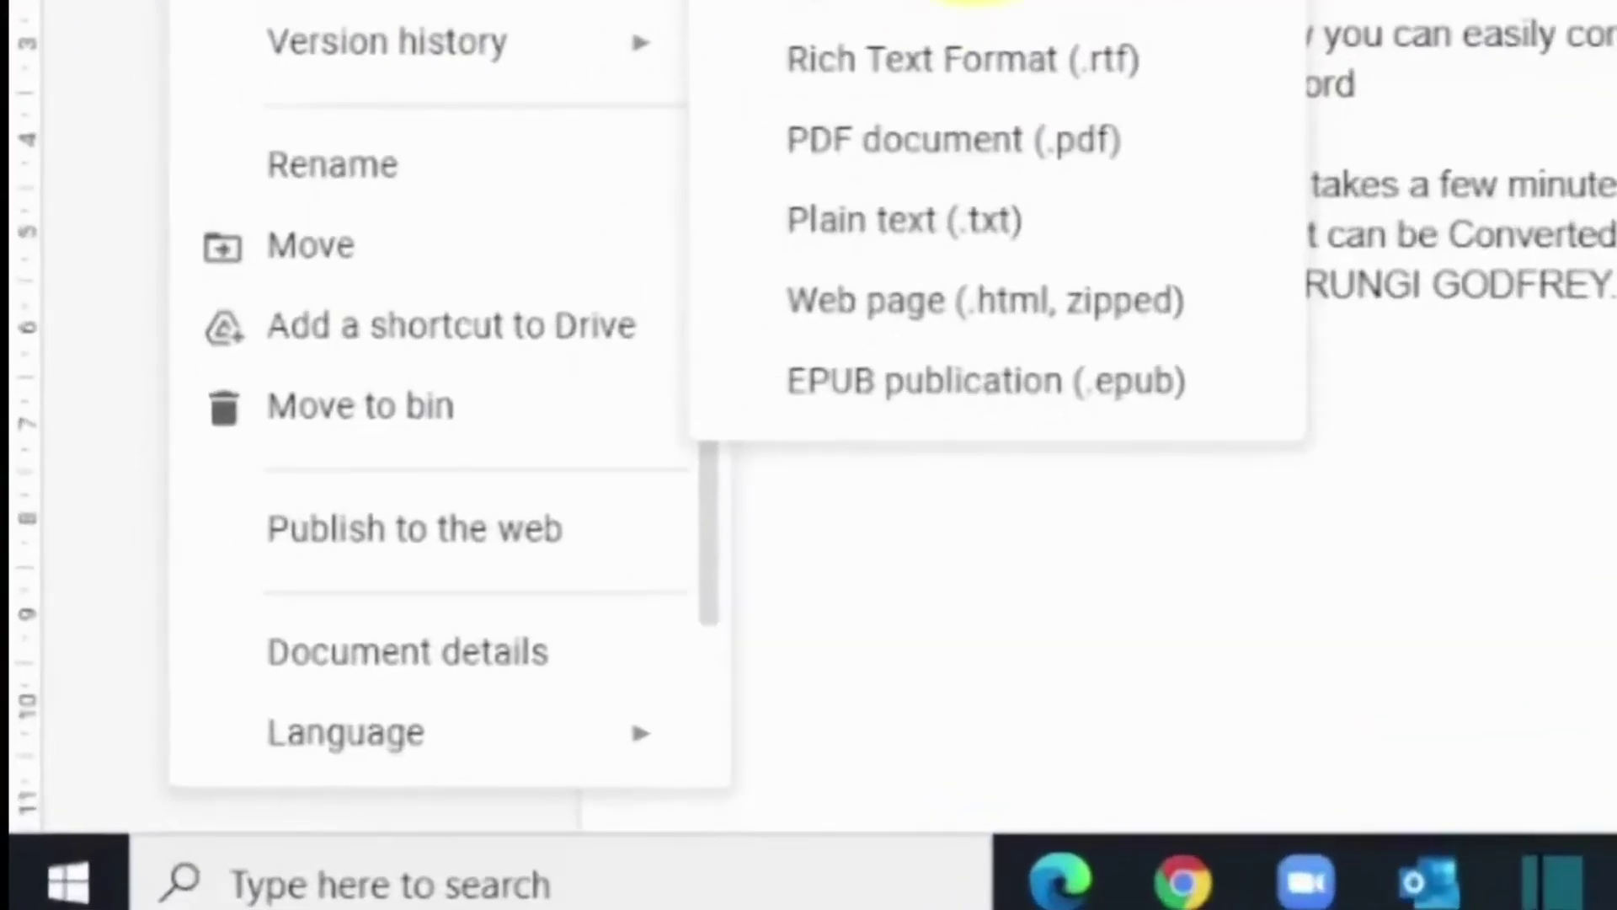
left_click(973, 2)
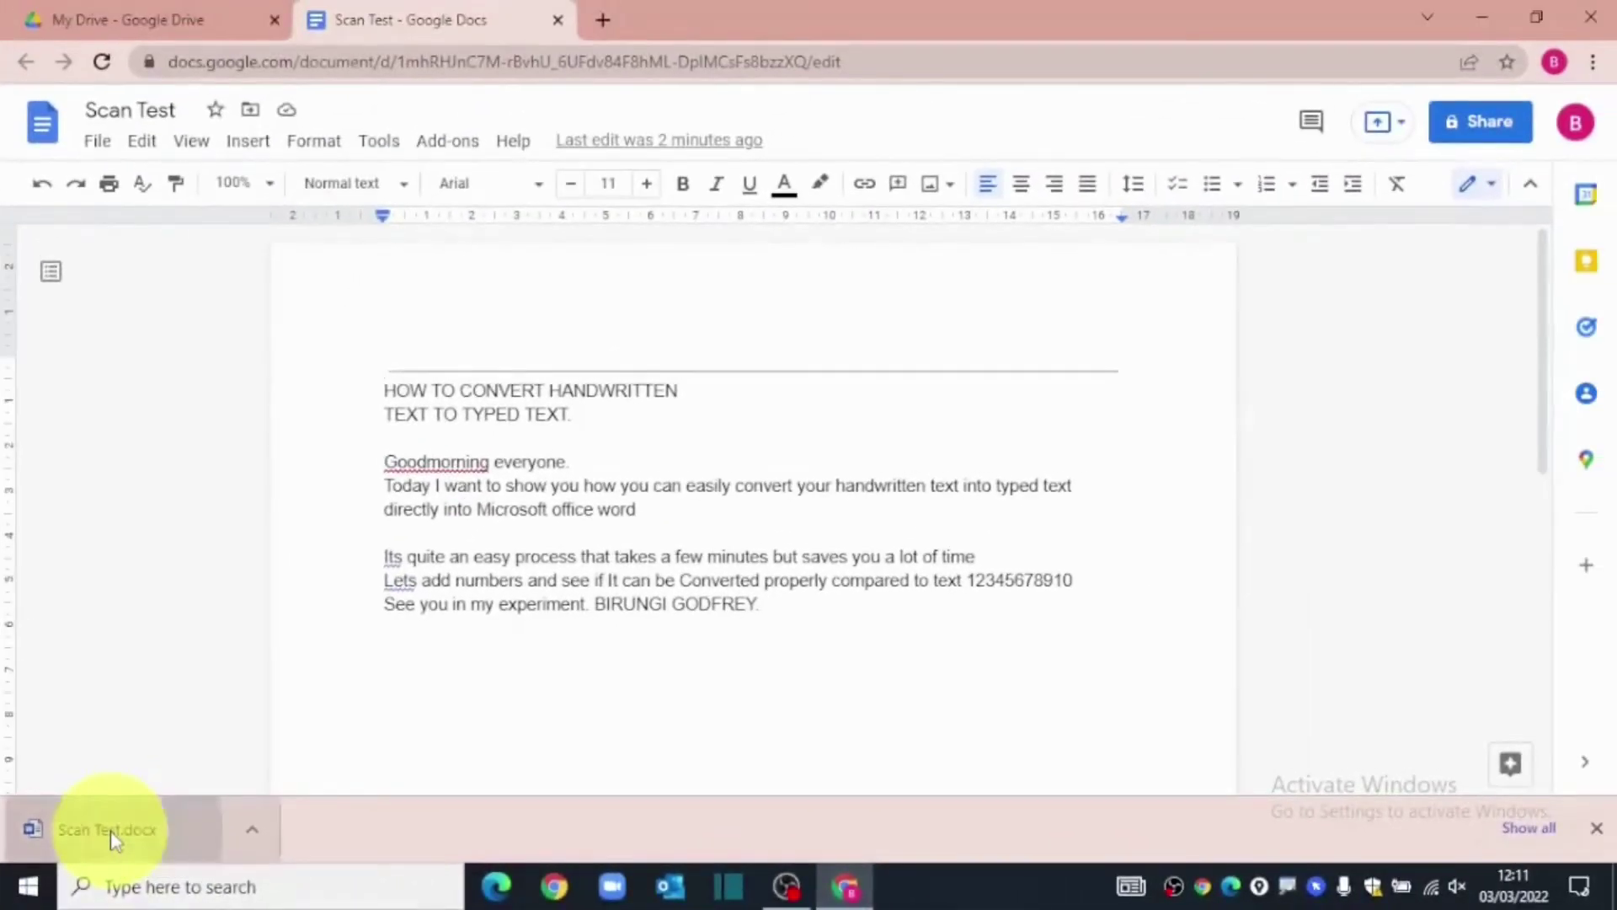
Step: Open Scan Test.docx from Chrome's download bar and enable editing in Word's Protected View
left_click(162, 805)
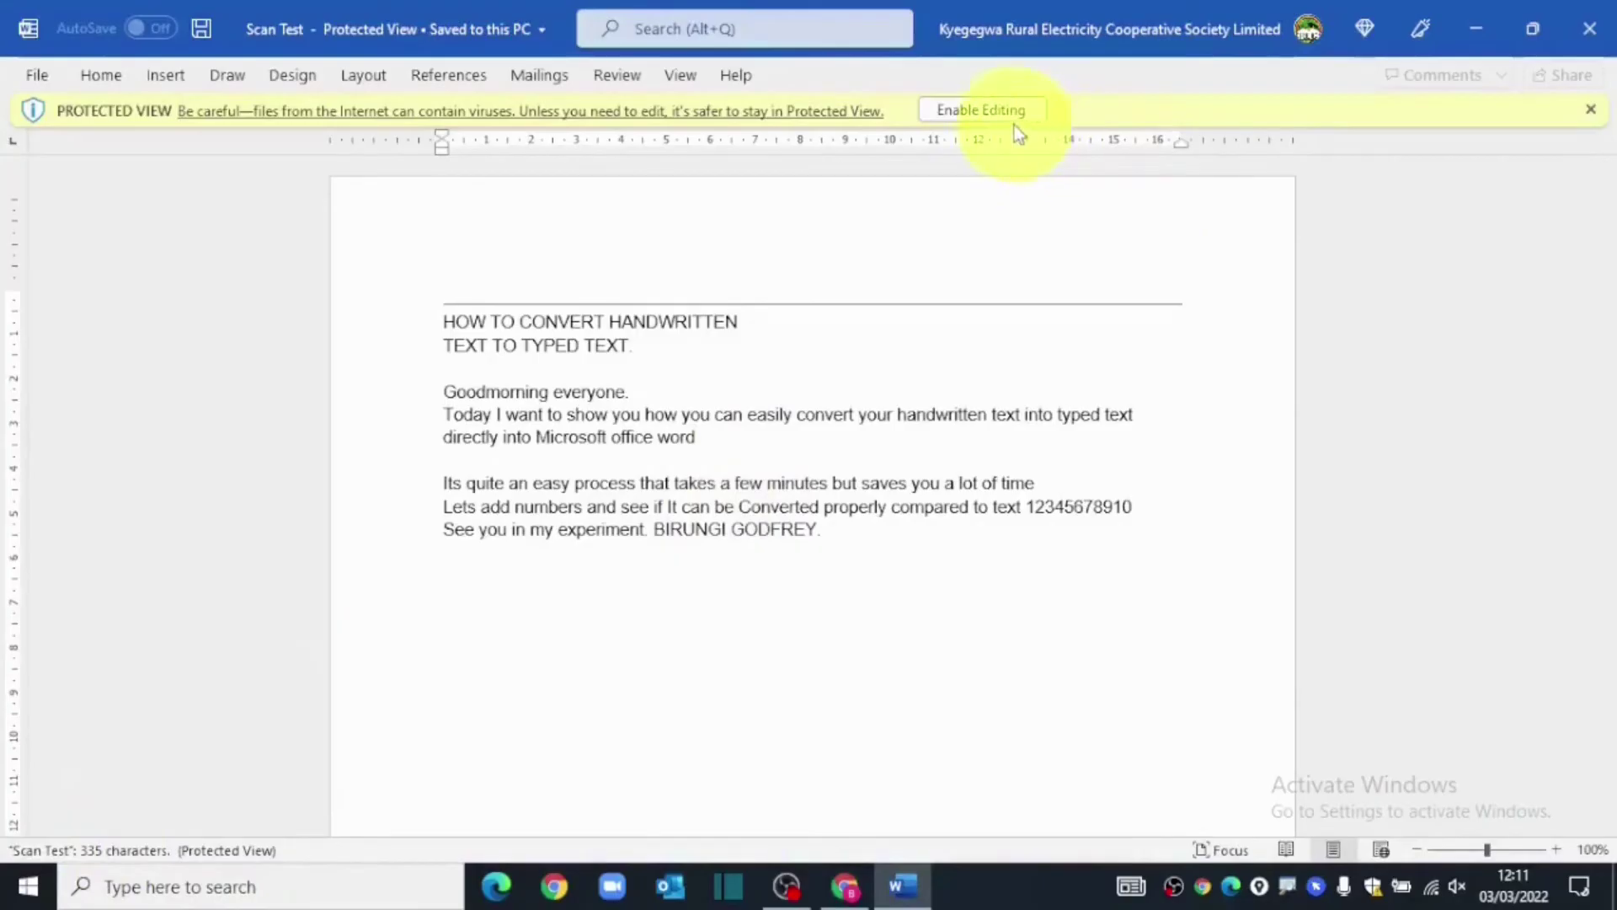
left_click(982, 111)
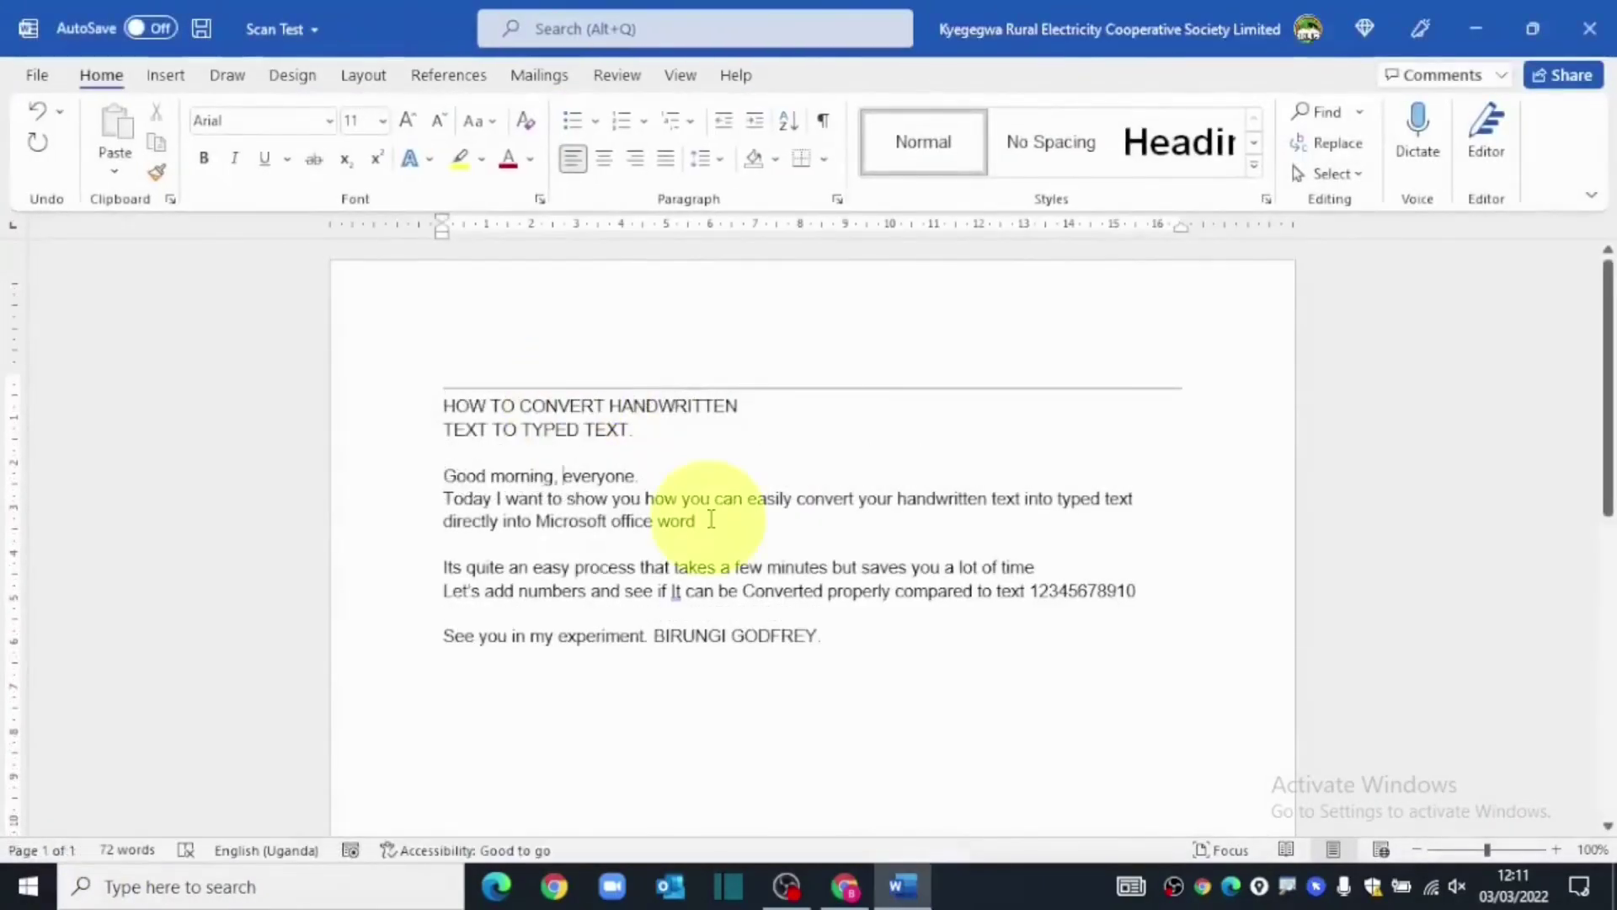